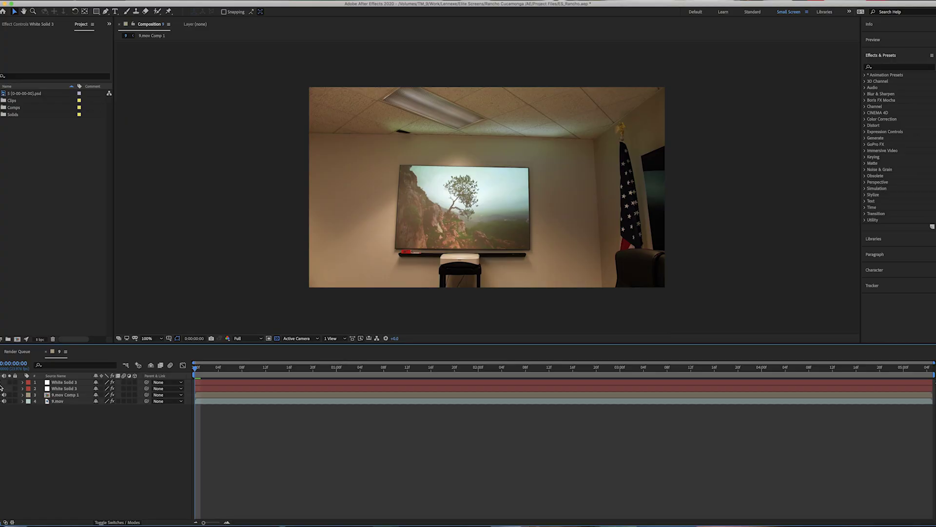
pyautogui.click(0, 385)
pyautogui.click(1, 389)
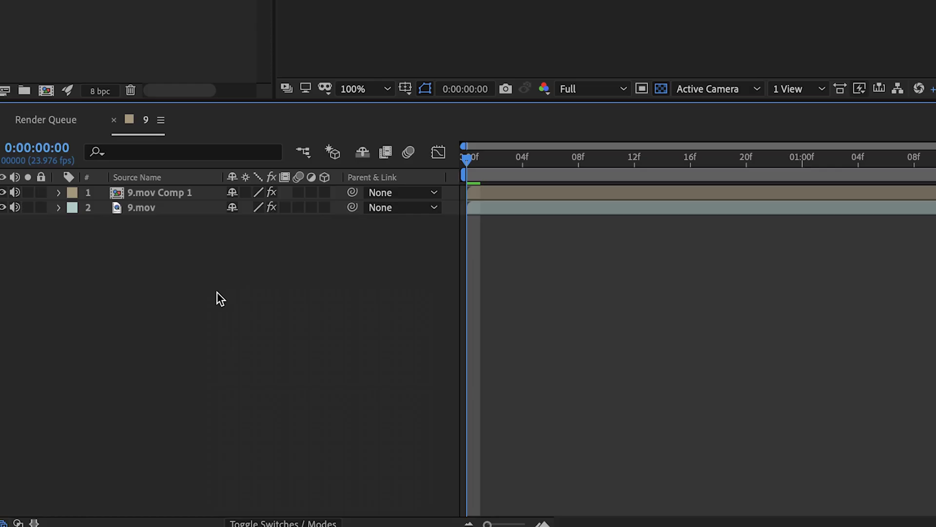
# Step: Create a white (FFFFFF) solid of 1920 × 1080 px in the composition and hide its layer
pyautogui.rightClick(218, 293)
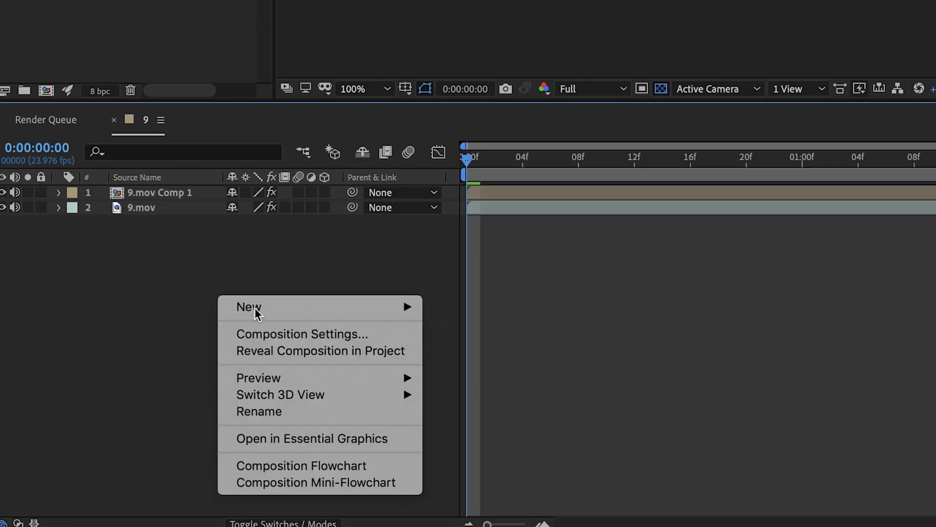
pyautogui.moveTo(414, 308)
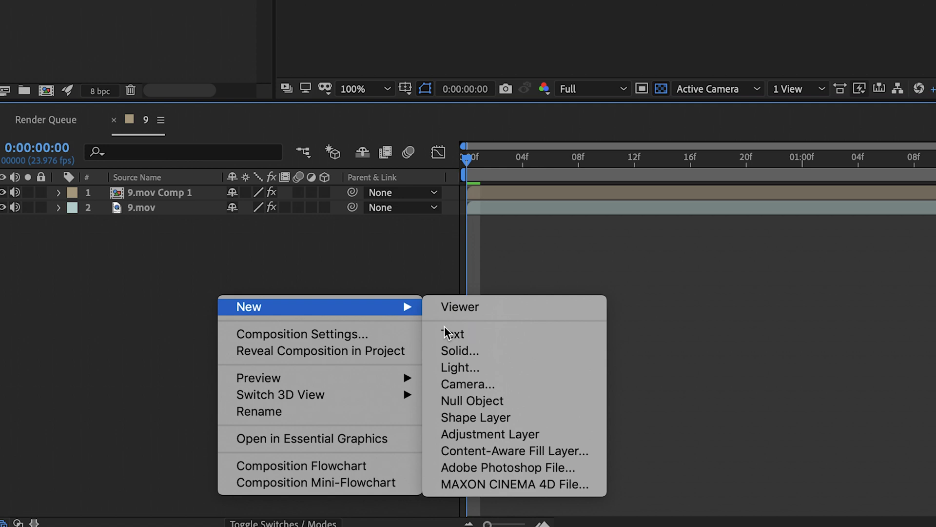
pyautogui.click(459, 351)
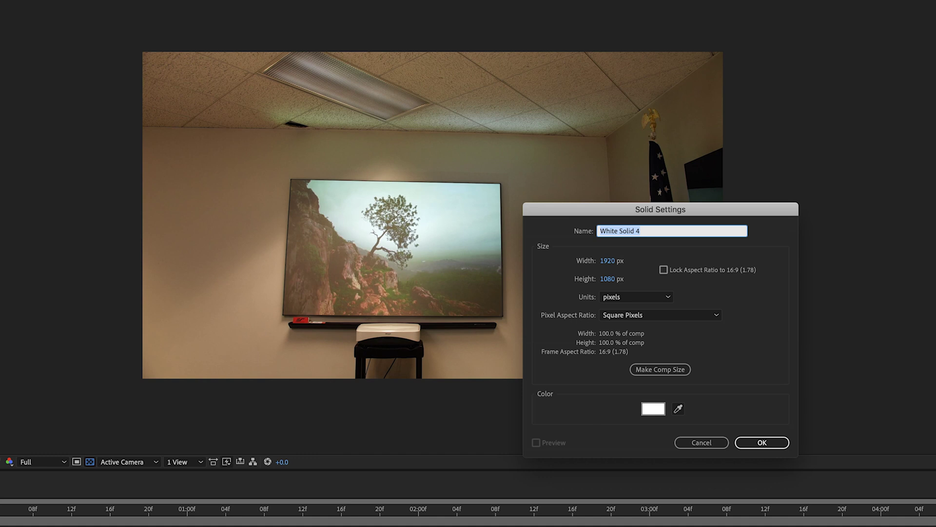
pyautogui.click(679, 411)
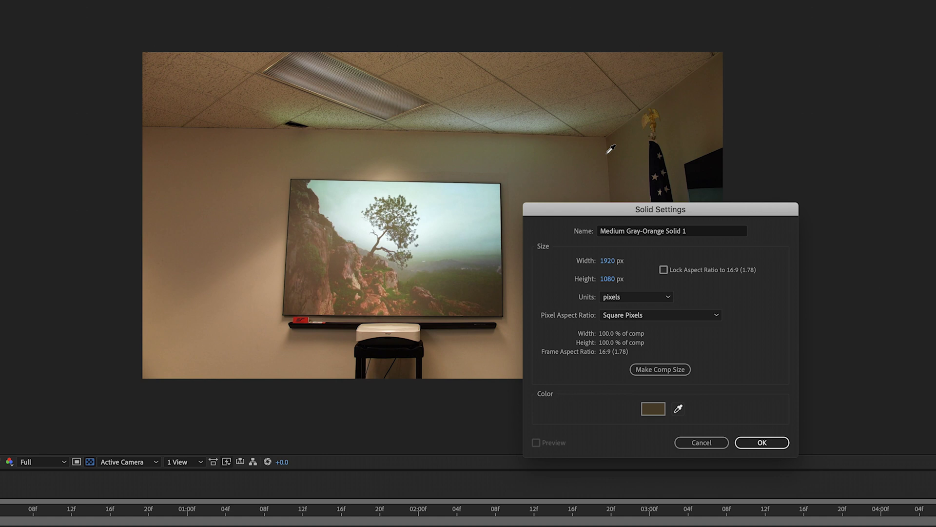
pyautogui.click(754, 356)
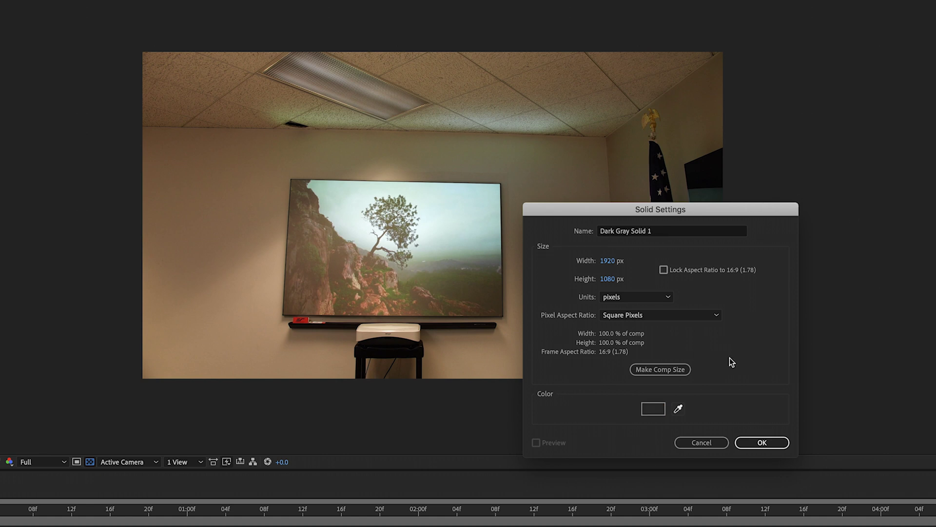
pyautogui.click(660, 411)
pyautogui.moveTo(291, 321); pyautogui.dragTo(257, 269)
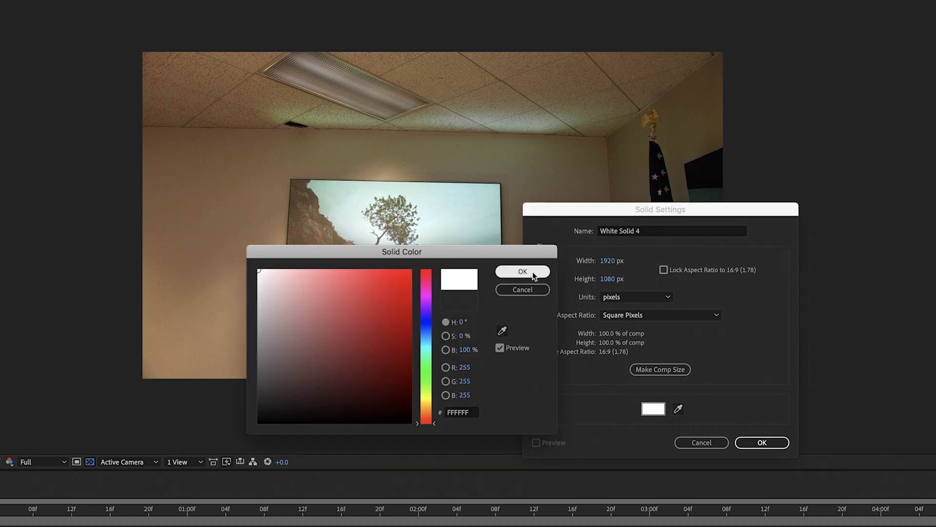
pyautogui.click(533, 271)
pyautogui.click(761, 442)
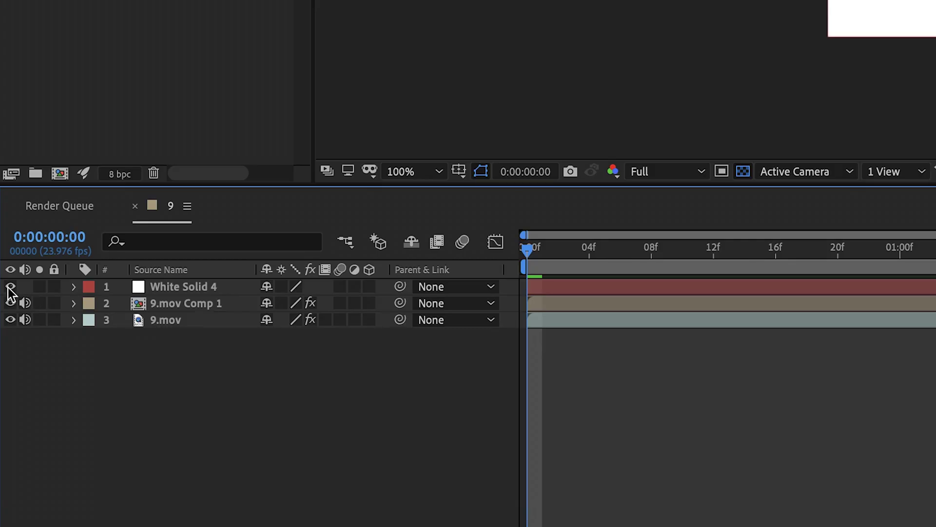
pyautogui.click(8, 288)
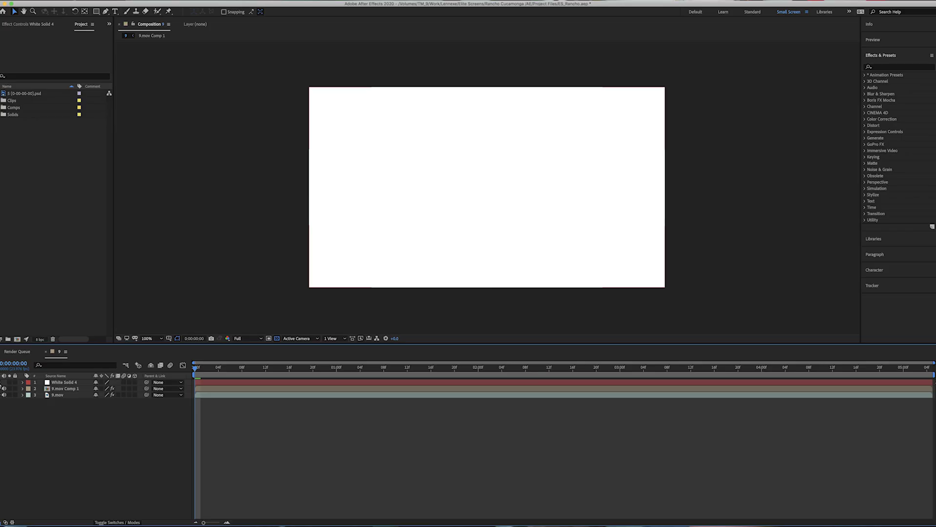
pyautogui.click(4, 382)
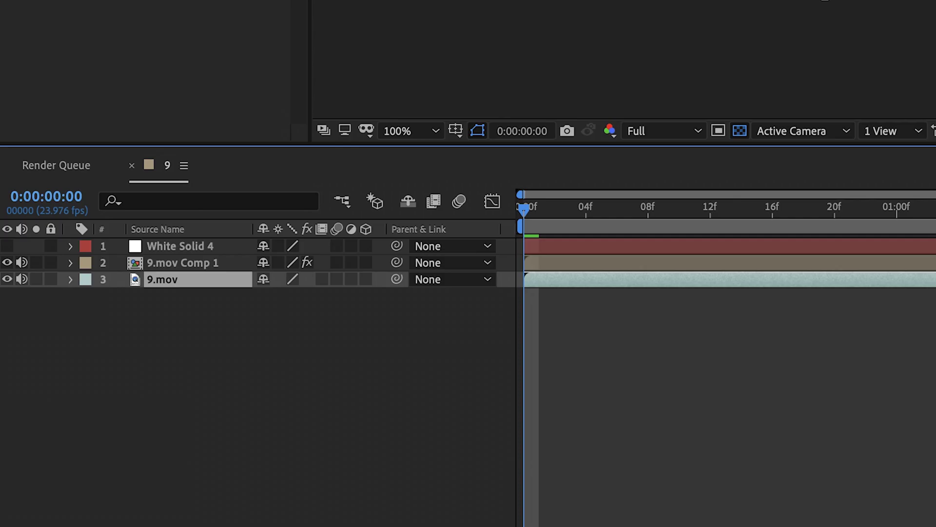
# Step: Apply Track in Boris FX Mocha to the 9.mov layer and launch the Mocha AE plugin
pyautogui.click(218, 302)
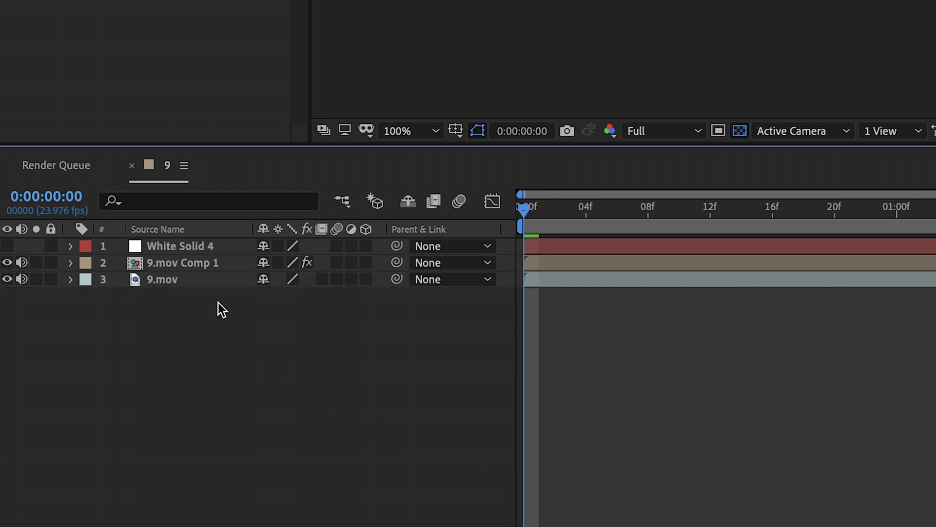
pyautogui.click(203, 282)
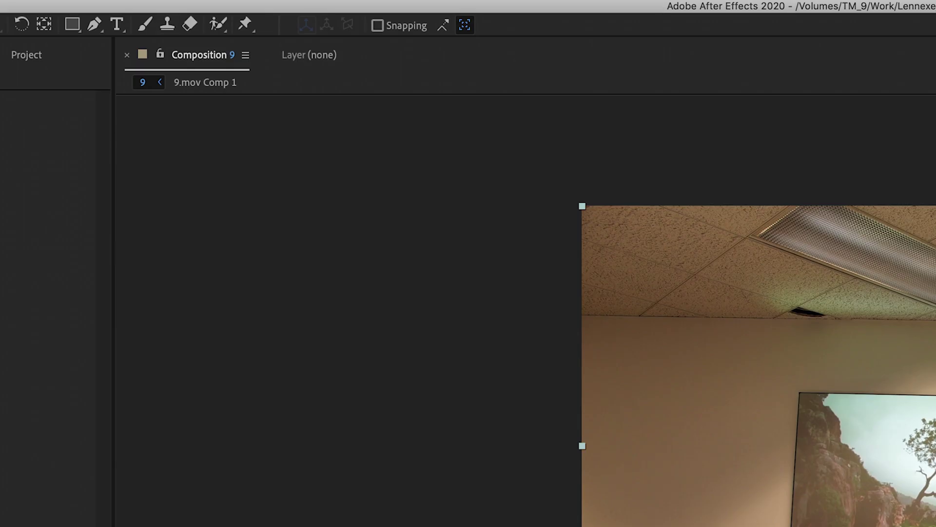
pyautogui.click(258, 1)
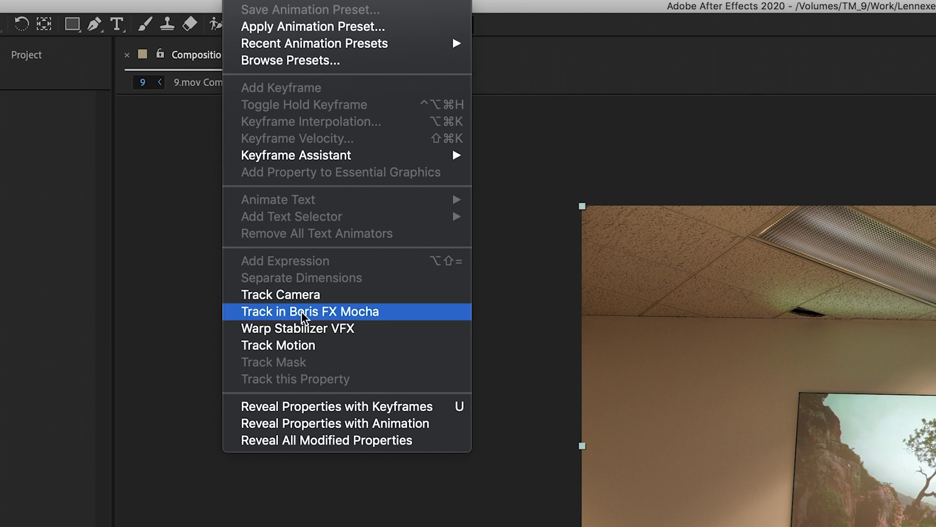
pyautogui.click(316, 317)
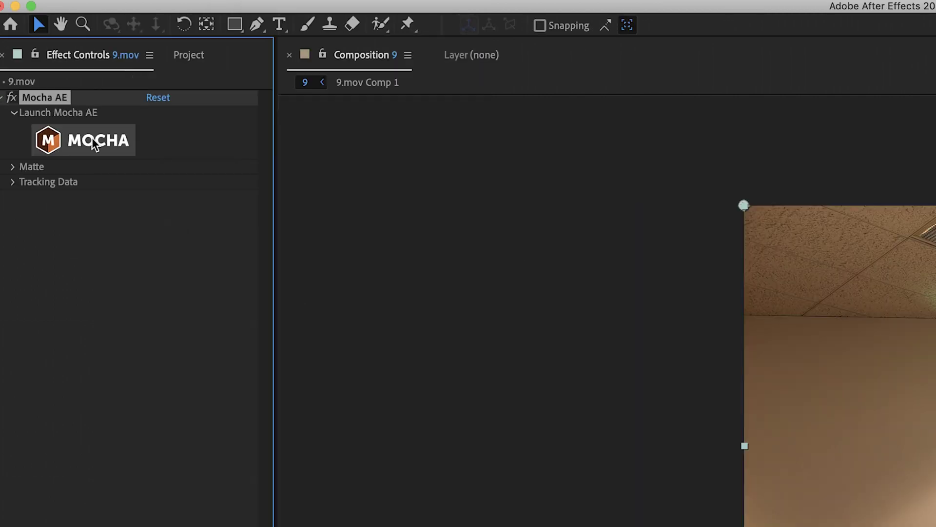
pyautogui.click(83, 146)
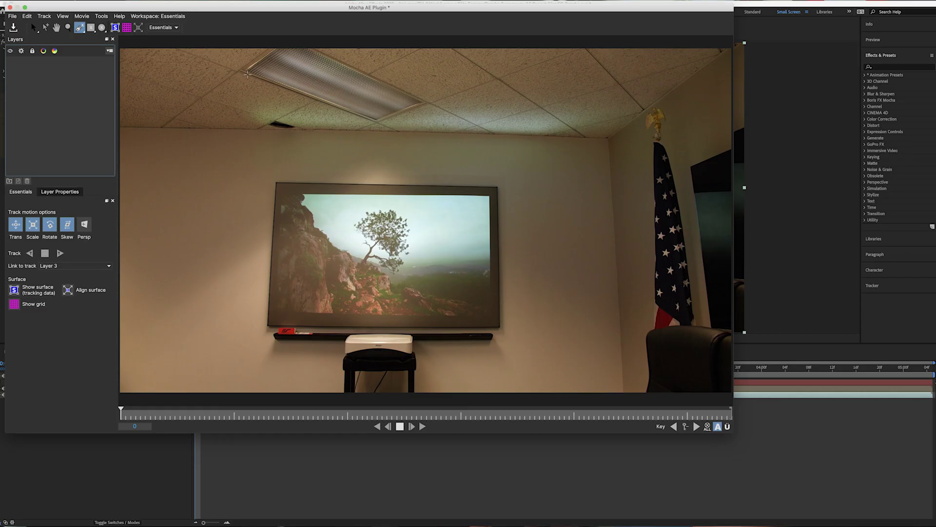
# Step: Draw a closed spline loosely around the fluorescent ceiling light, extending past the upper edge of the frame
pyautogui.press('z')
pyautogui.moveTo(245, 95); pyautogui.dragTo(291, 83)
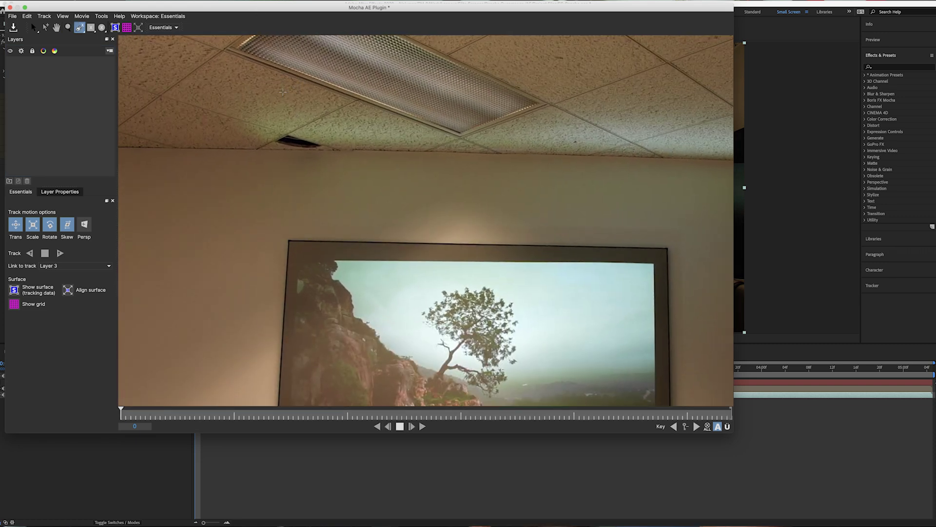
pyautogui.press('x')
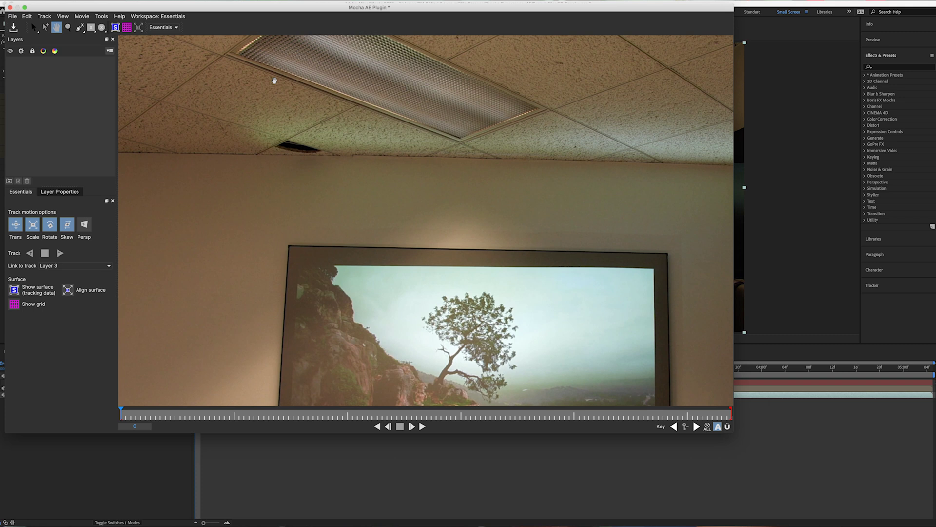
pyautogui.moveTo(274, 80); pyautogui.dragTo(291, 182)
pyautogui.press('space')
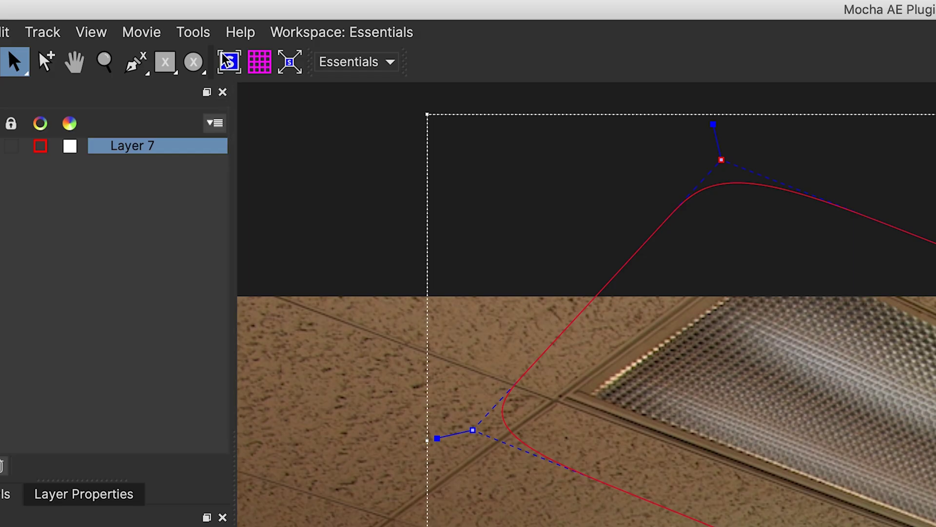
# Step: Show the tracking surface and place its lower-left, upper-left and lower-right corners on the edges of the ceiling light panel
pyautogui.click(228, 62)
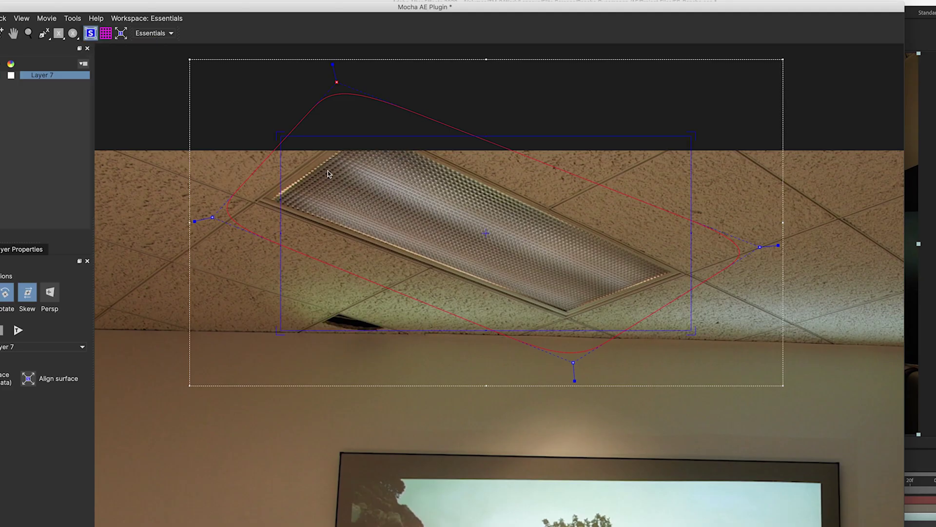
pyautogui.press('z')
pyautogui.click(293, 151)
pyautogui.click(296, 150)
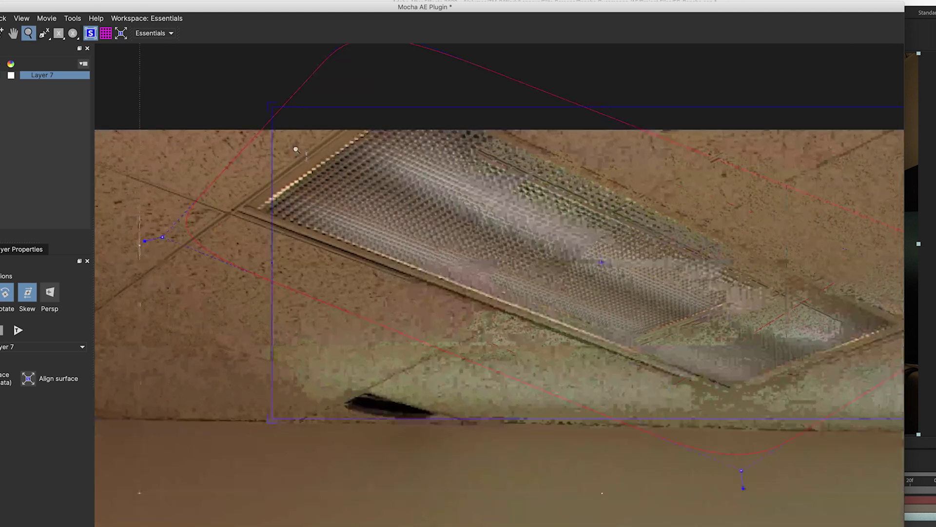
pyautogui.moveTo(296, 150); pyautogui.dragTo(294, 362)
pyautogui.moveTo(269, 441); pyautogui.dragTo(252, 210)
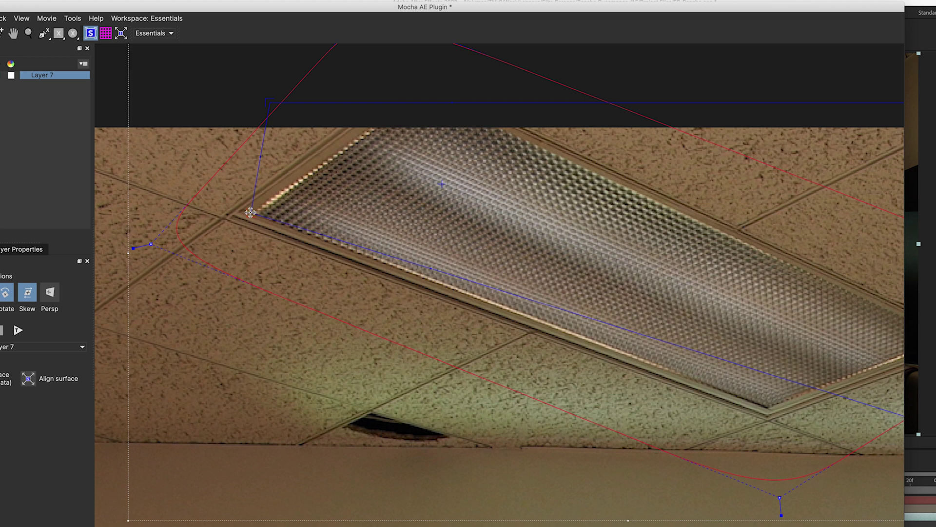
pyautogui.moveTo(269, 103); pyautogui.dragTo(427, 91)
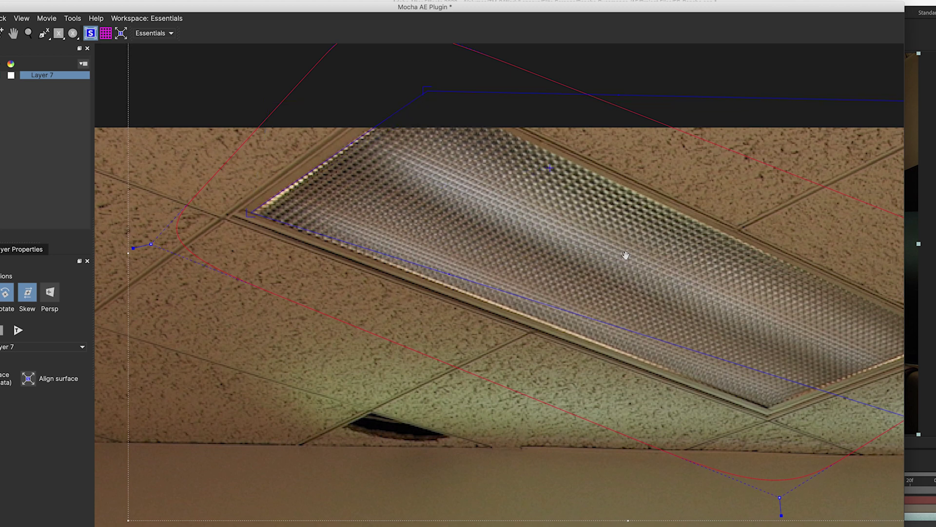
pyautogui.moveTo(625, 255); pyautogui.dragTo(546, 229)
pyautogui.moveTo(870, 359); pyautogui.dragTo(657, 326)
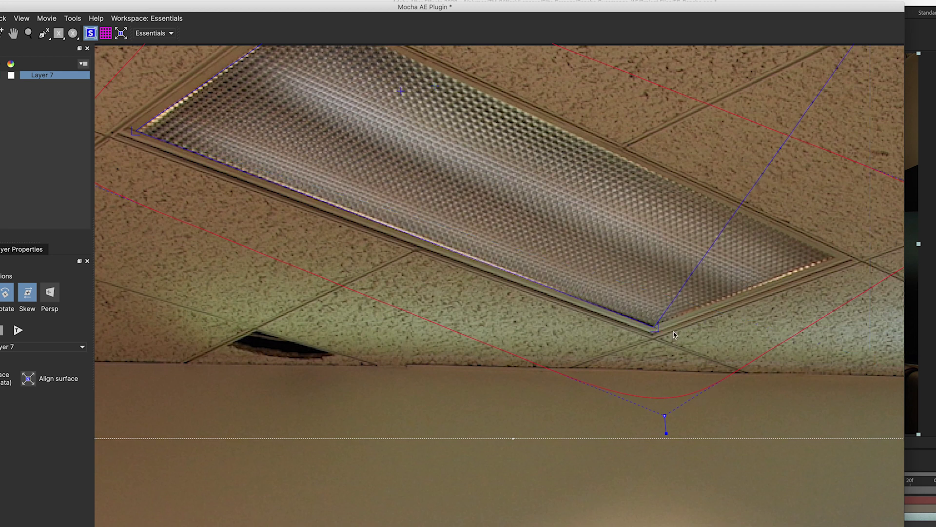
# Step: Align the surface's upper-right corner with the light panel and refine the upper-left corner beyond the frame edge
pyautogui.press('x')
pyautogui.moveTo(761, 220); pyautogui.dragTo(637, 319)
pyautogui.moveTo(742, 142); pyautogui.dragTo(714, 357)
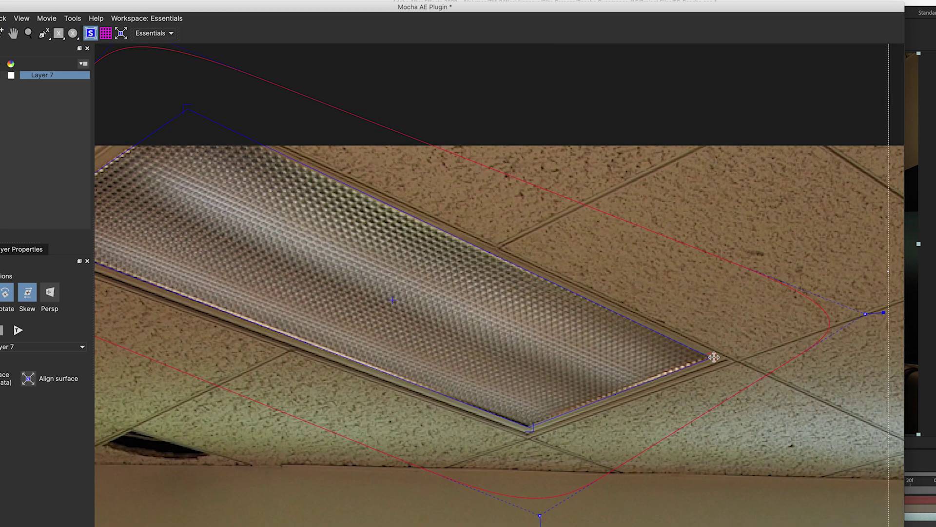
pyautogui.press('x')
pyautogui.moveTo(385, 200); pyautogui.dragTo(656, 228)
pyautogui.moveTo(461, 135); pyautogui.dragTo(457, 136)
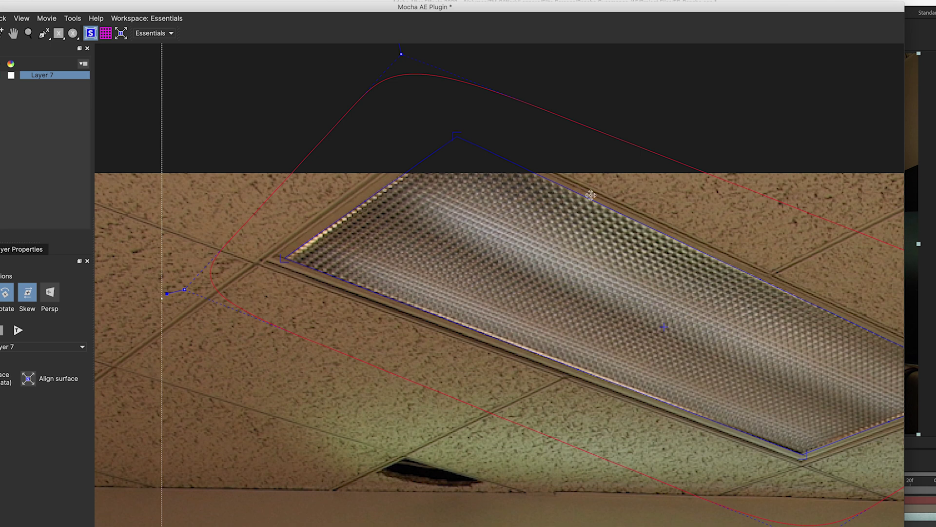
# Step: Return to the start of the clip and track the ceiling light layer forward through the clip
pyautogui.press('z')
pyautogui.moveTo(481, 214); pyautogui.dragTo(484, 304)
pyautogui.moveTo(528, 241); pyautogui.dragTo(527, 299)
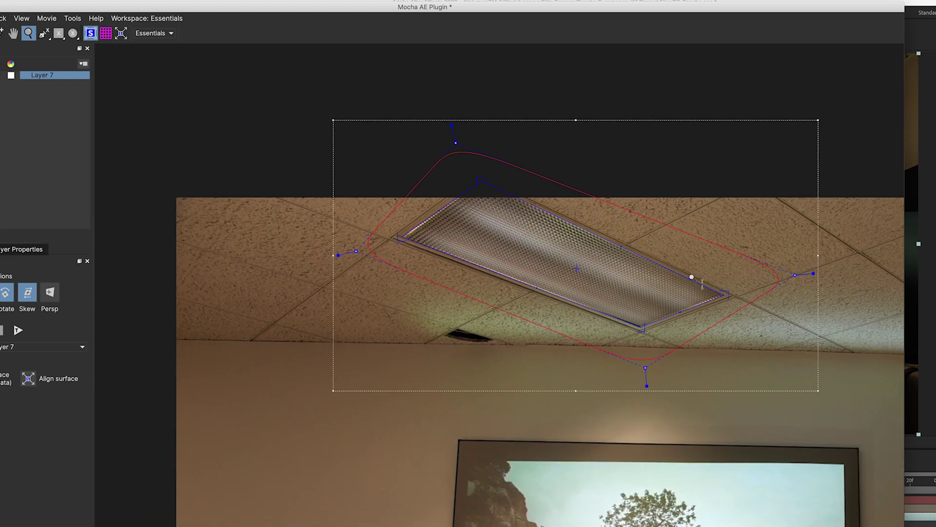
pyautogui.press('x')
pyautogui.moveTo(695, 262); pyautogui.dragTo(599, 215)
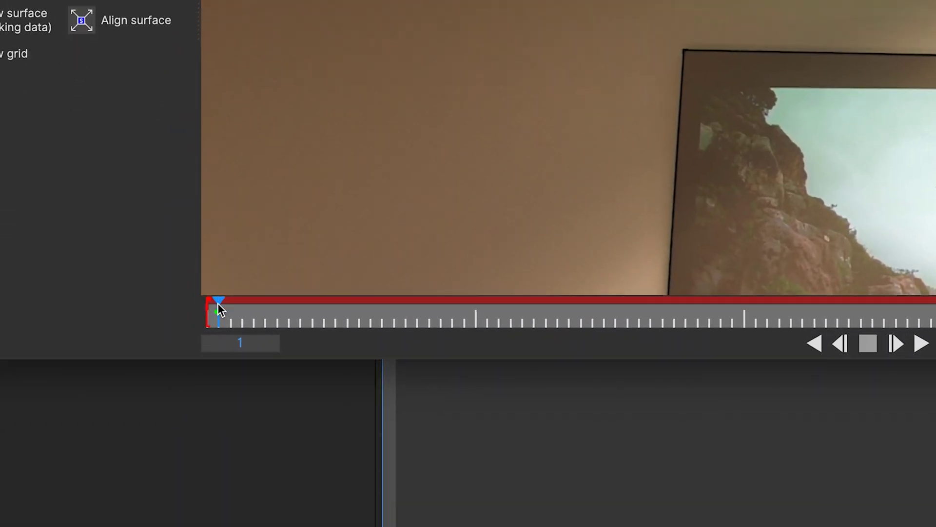
pyautogui.press('Right')
pyautogui.press('Right')
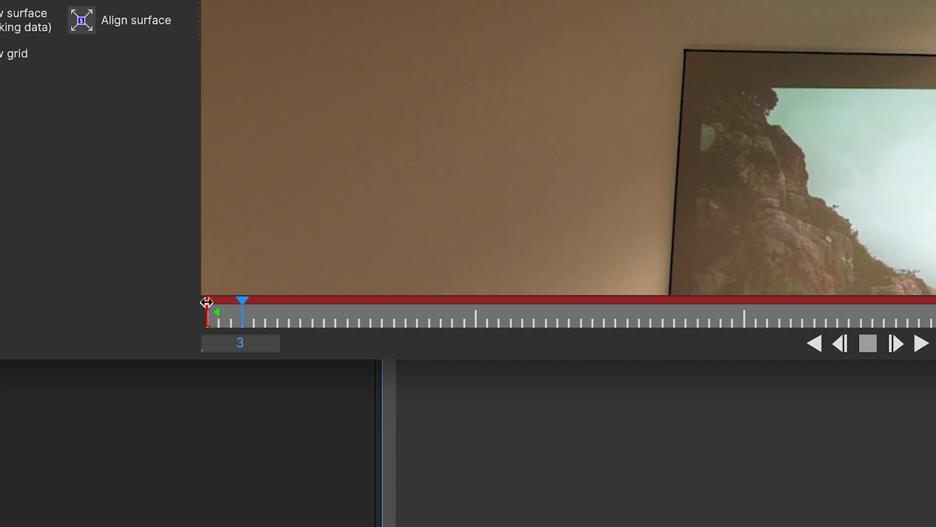
pyautogui.moveTo(231, 318); pyautogui.dragTo(163, 314)
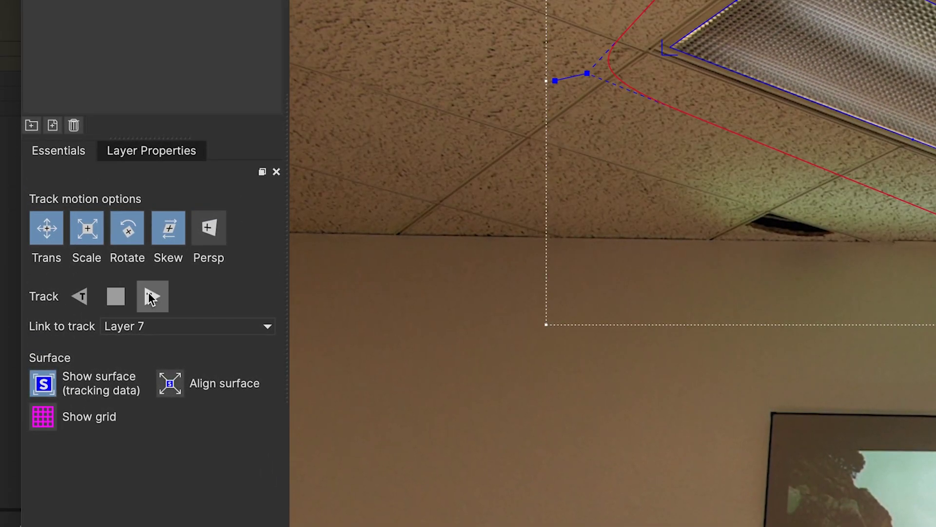
pyautogui.click(151, 297)
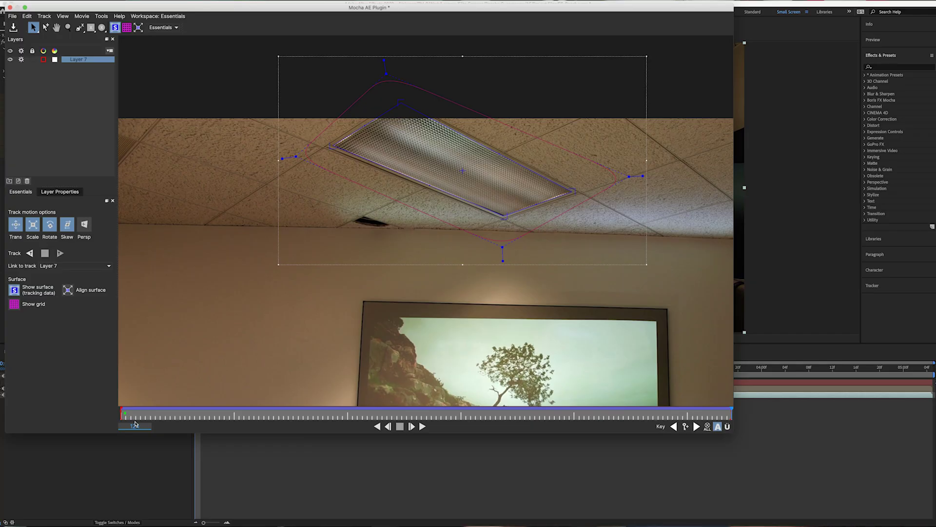
# Step: Deselect the tracked layer, save the Mocha project and quit Mocha to return to After Effects
pyautogui.click(77, 134)
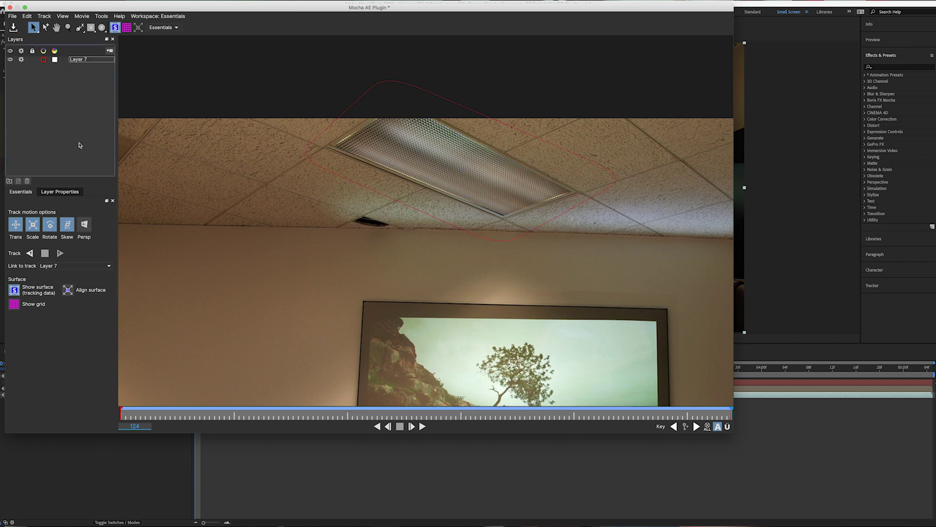
pyautogui.press('super+s')
pyautogui.press('super+q')
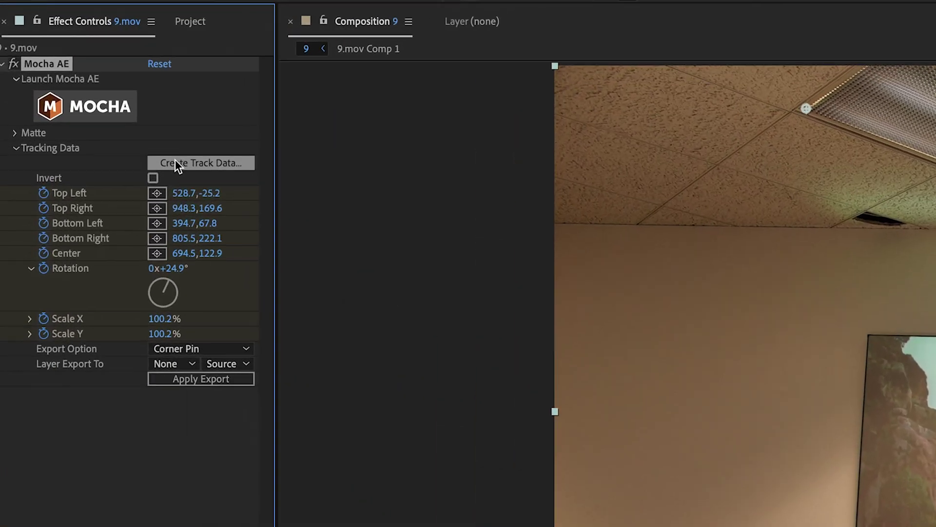
# Step: Create the Mocha AE tracking data on 9.mov from Layer 7
pyautogui.click(195, 174)
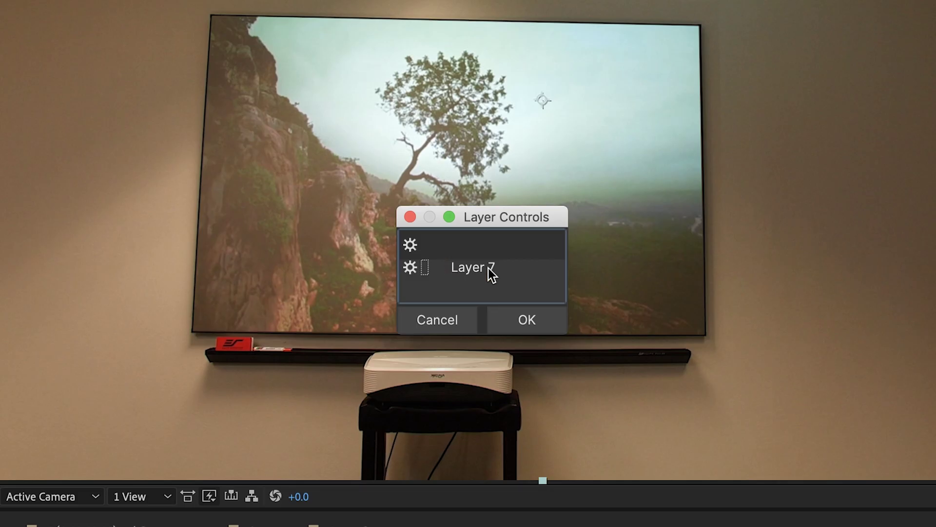
pyautogui.click(491, 274)
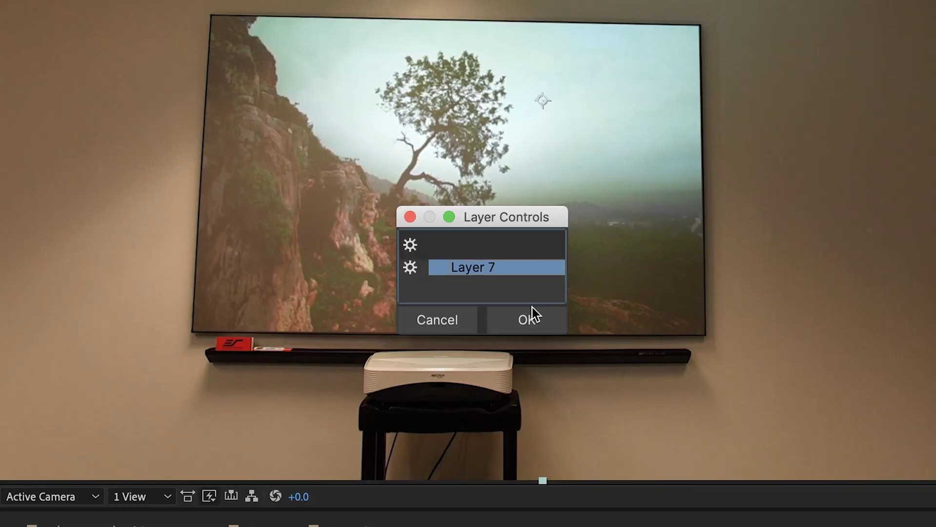
pyautogui.click(534, 317)
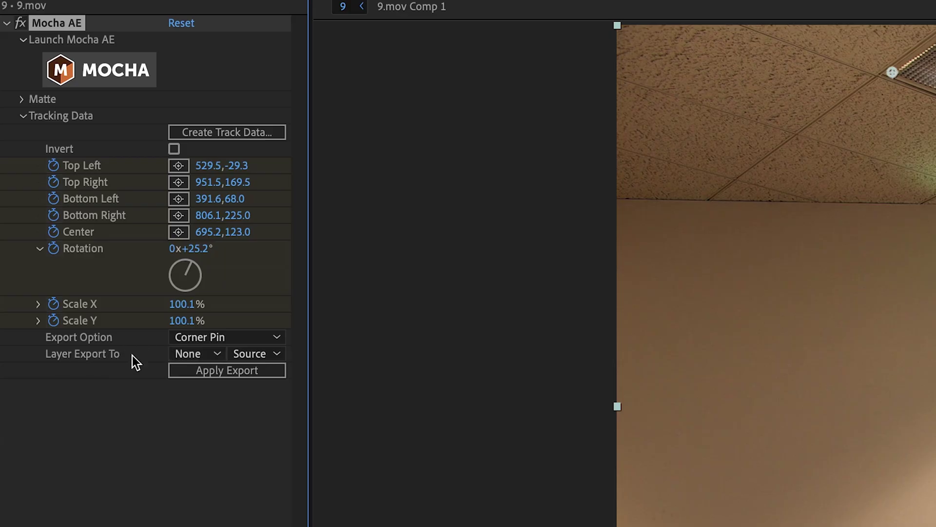
# Step: Apply the corner pin tracking export to the White Solid 4 layer and play back the composition to check the track
pyautogui.click(188, 353)
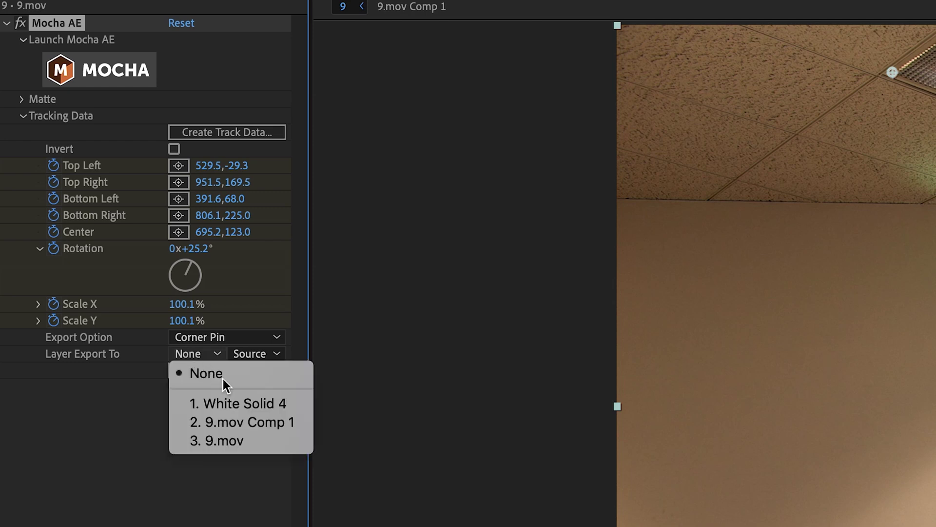
pyautogui.click(227, 403)
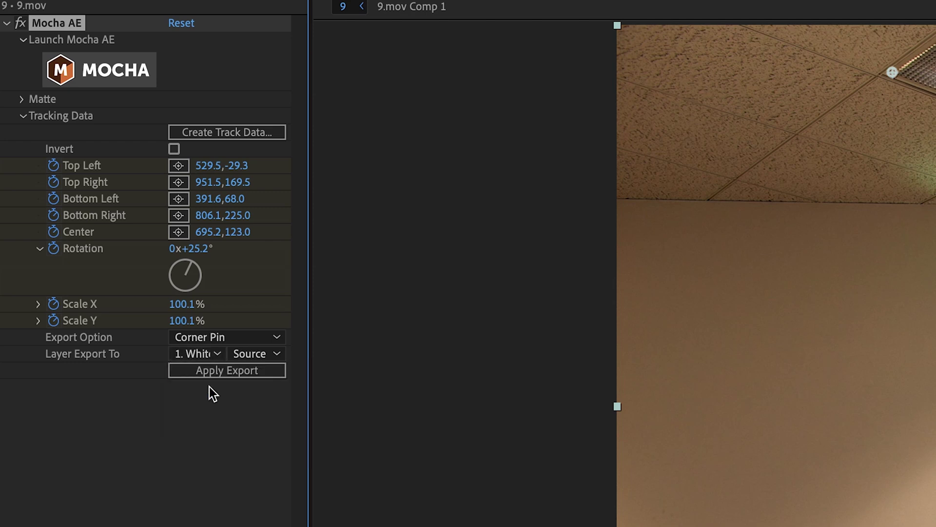
pyautogui.click(227, 372)
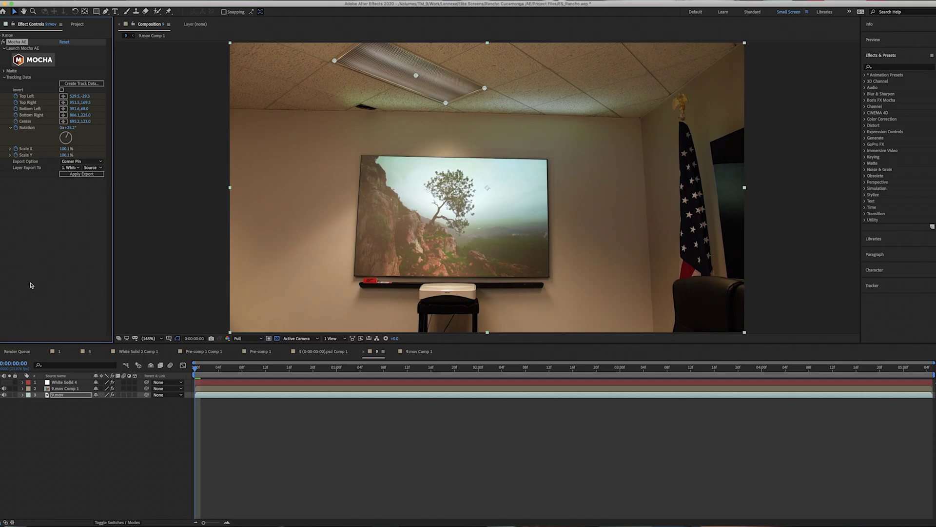
pyautogui.click(38, 287)
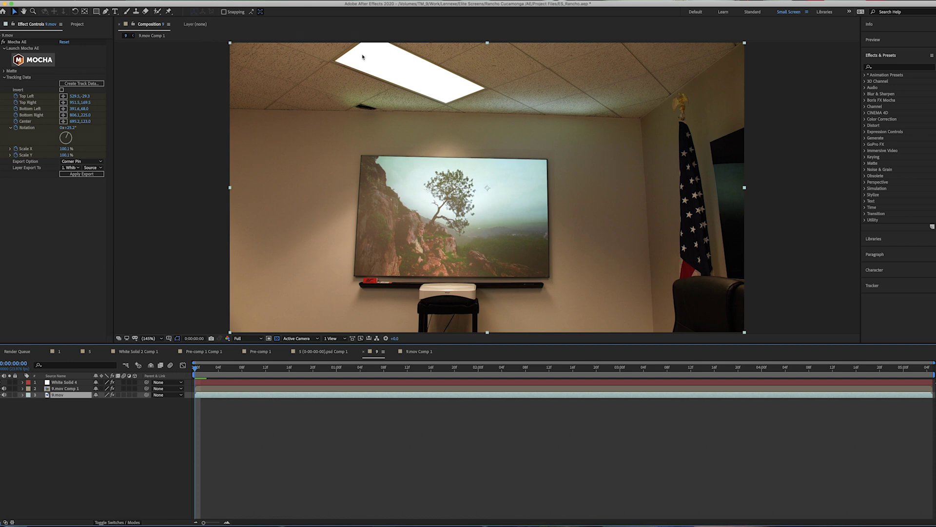
pyautogui.press('space')
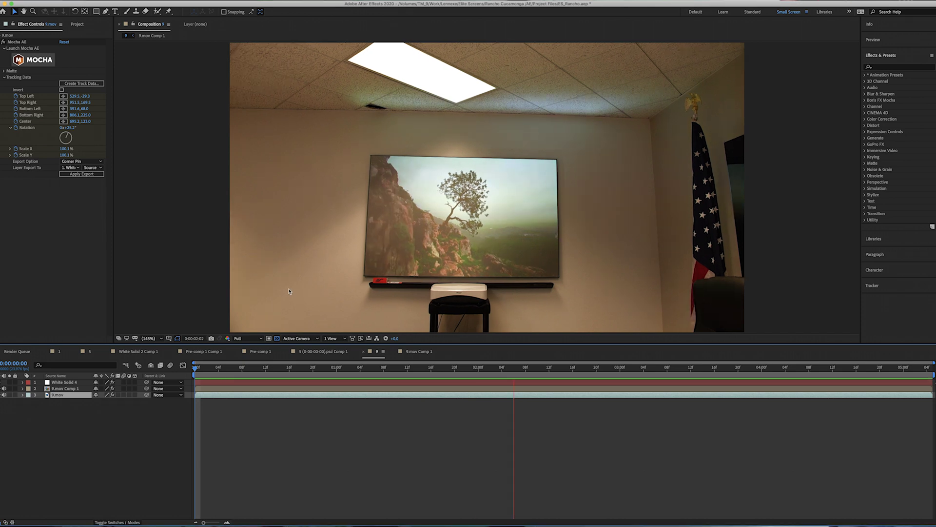
pyautogui.press('space')
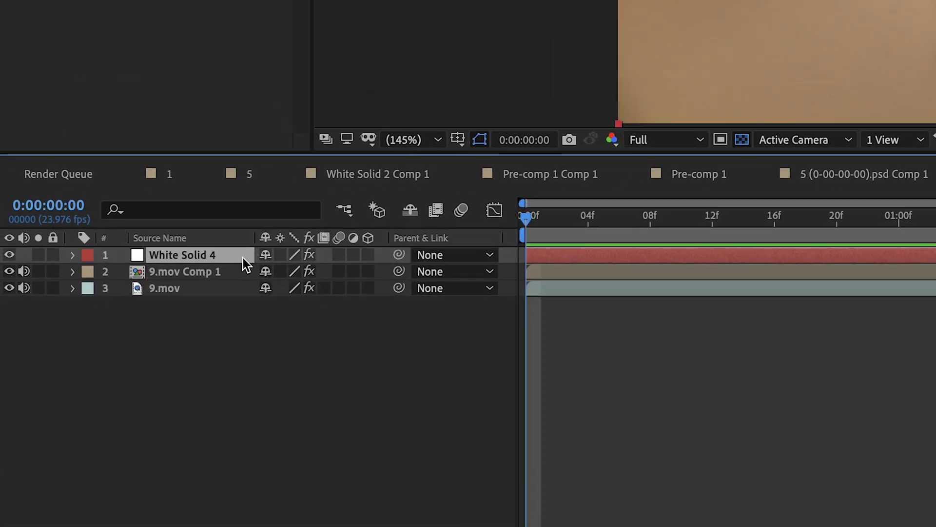
# Step: Lower the opacity of the White Solid 4 layer to 58%
pyautogui.press('t')
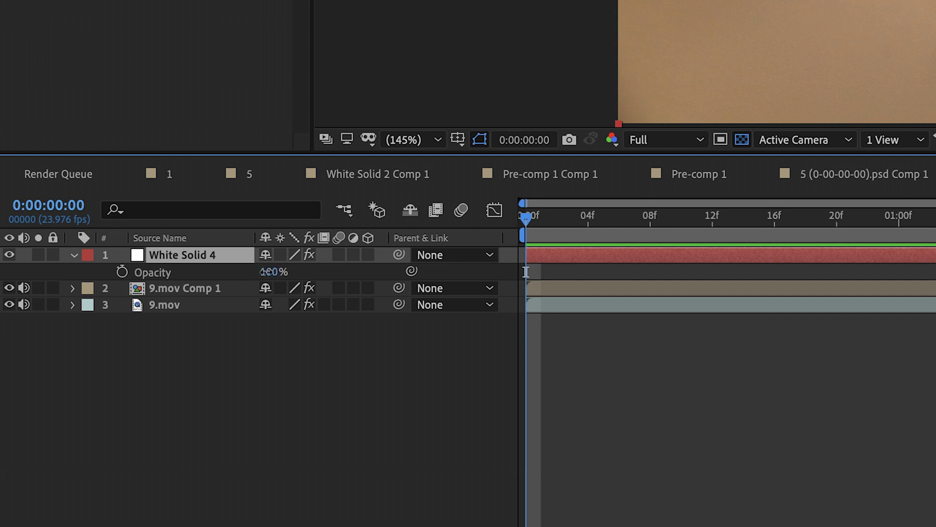
pyautogui.moveTo(268, 273); pyautogui.dragTo(245, 273)
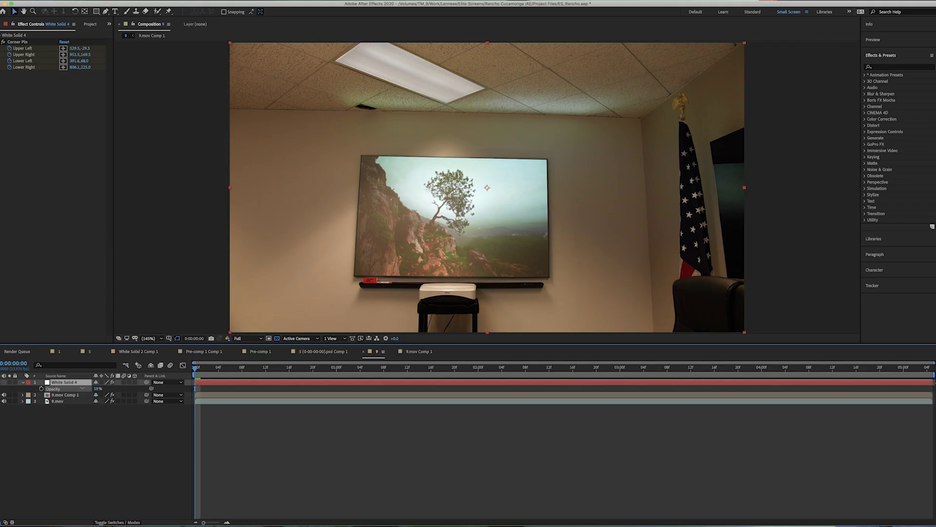
pyautogui.moveTo(83, 389); pyautogui.dragTo(81, 388)
pyautogui.moveTo(81, 389); pyautogui.dragTo(83, 389)
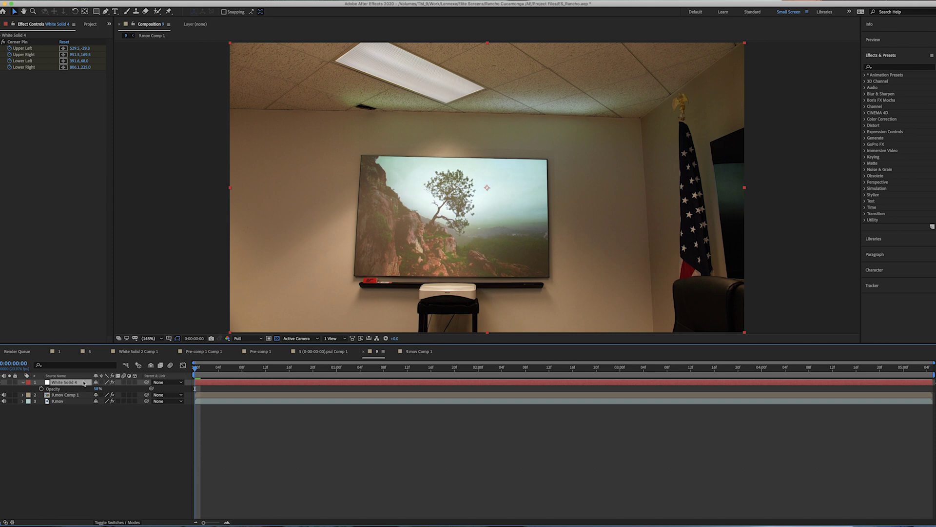
# Step: Duplicate the White Solid 4 layer and apply the Stylize Glow effect to the upper copy
pyautogui.press('super+d')
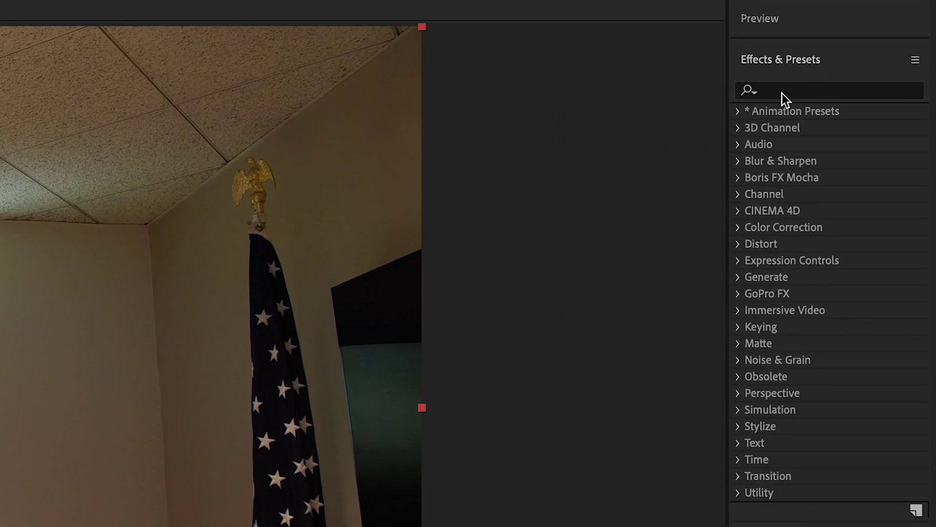
pyautogui.click(785, 90)
pyautogui.write('glow')
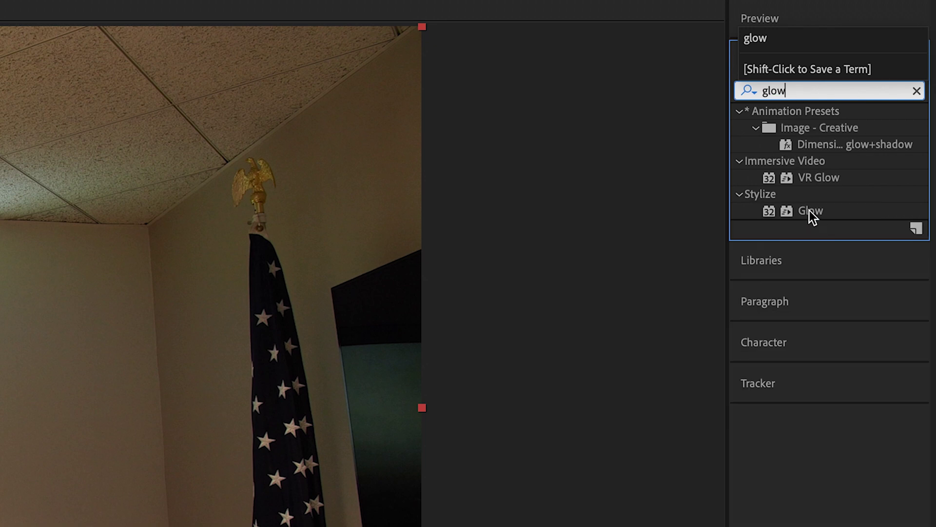
pyautogui.moveTo(811, 214); pyautogui.dragTo(61, 118)
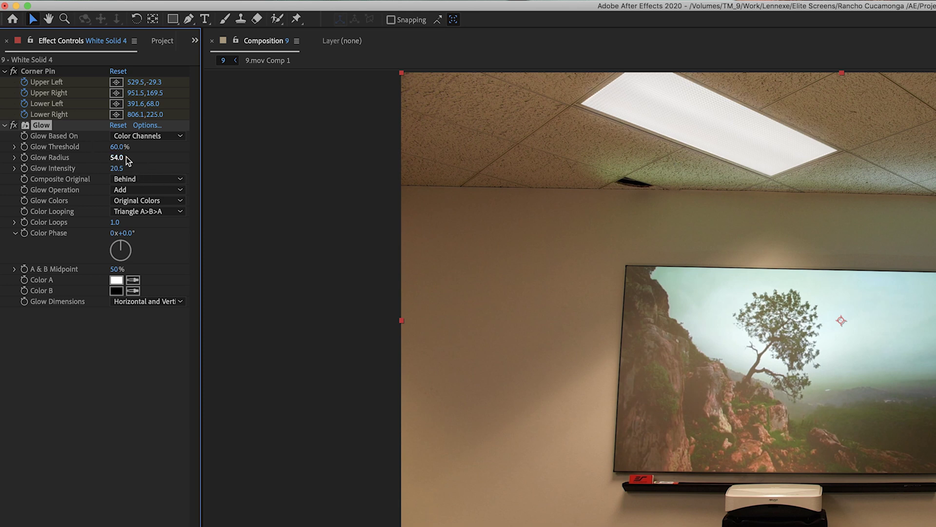
# Step: Set the upper solid's Glow Radius to 177 and Glow Intensity to 100
pyautogui.moveTo(124, 157); pyautogui.dragTo(166, 157)
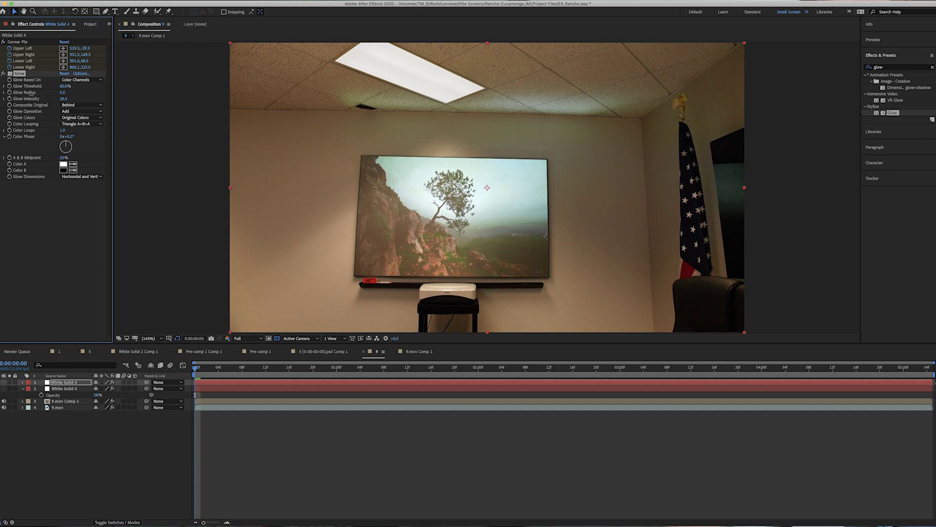
pyautogui.moveTo(62, 92); pyautogui.dragTo(73, 91)
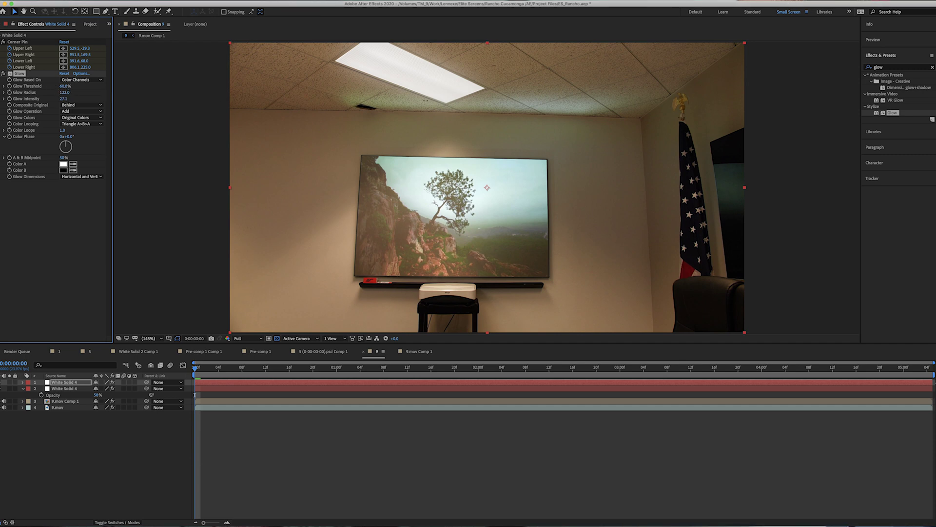
pyautogui.moveTo(425, 100); pyautogui.dragTo(456, 101)
# Step: Play back the composition to check the glow and enable motion blur on both White Solid 4 layers
pyautogui.press('space')
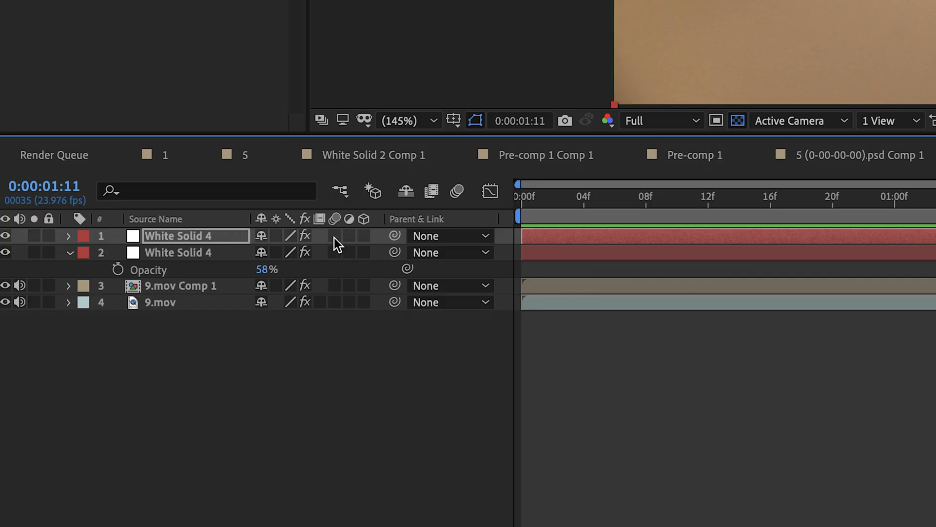
pyautogui.click(335, 236)
pyautogui.click(335, 253)
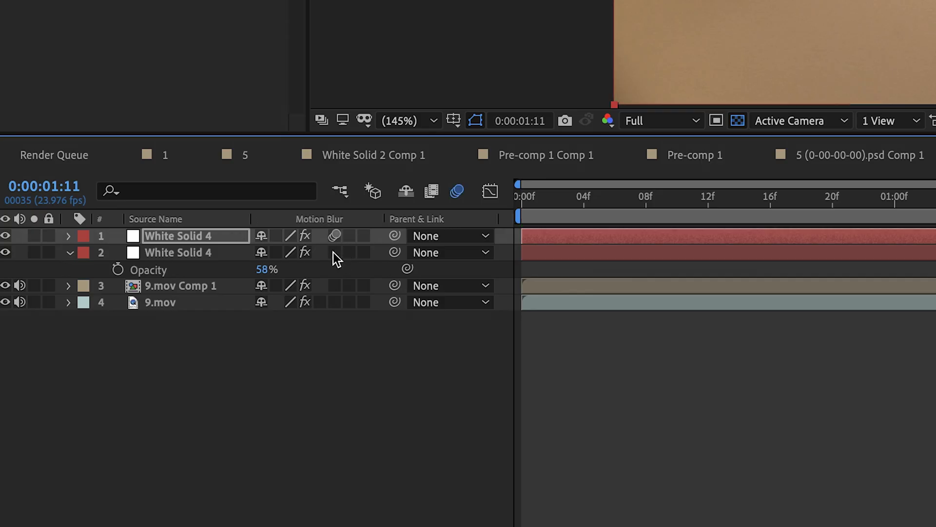